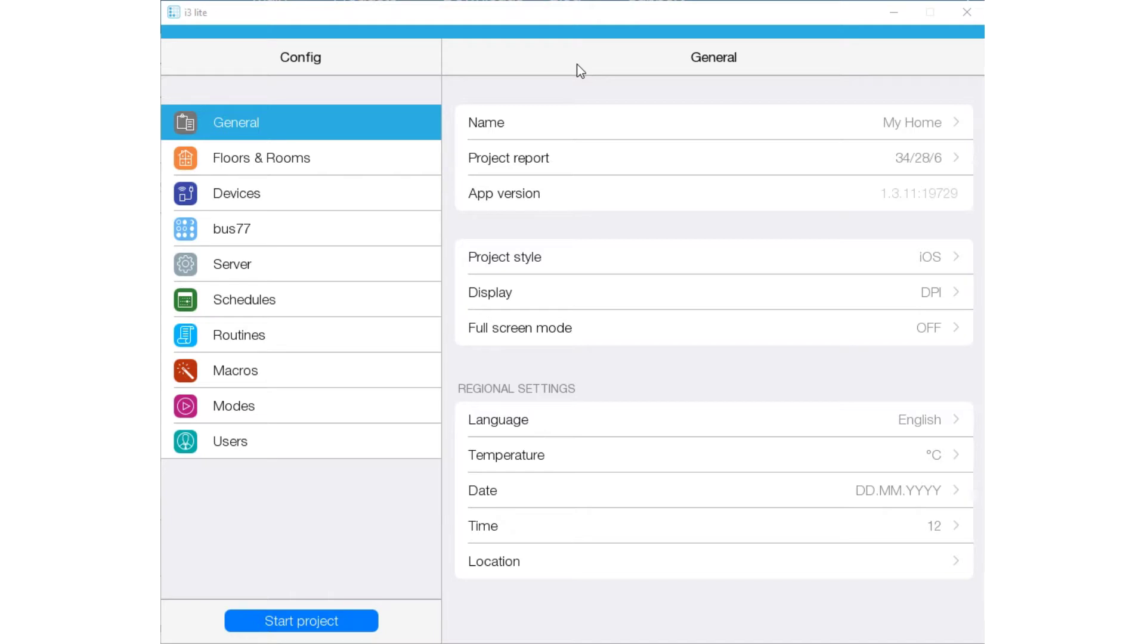
Open the My Home project's Users page in i3 lite, where no users are listed yet.
{"action": "left_click", "coordinate": [298, 444]}
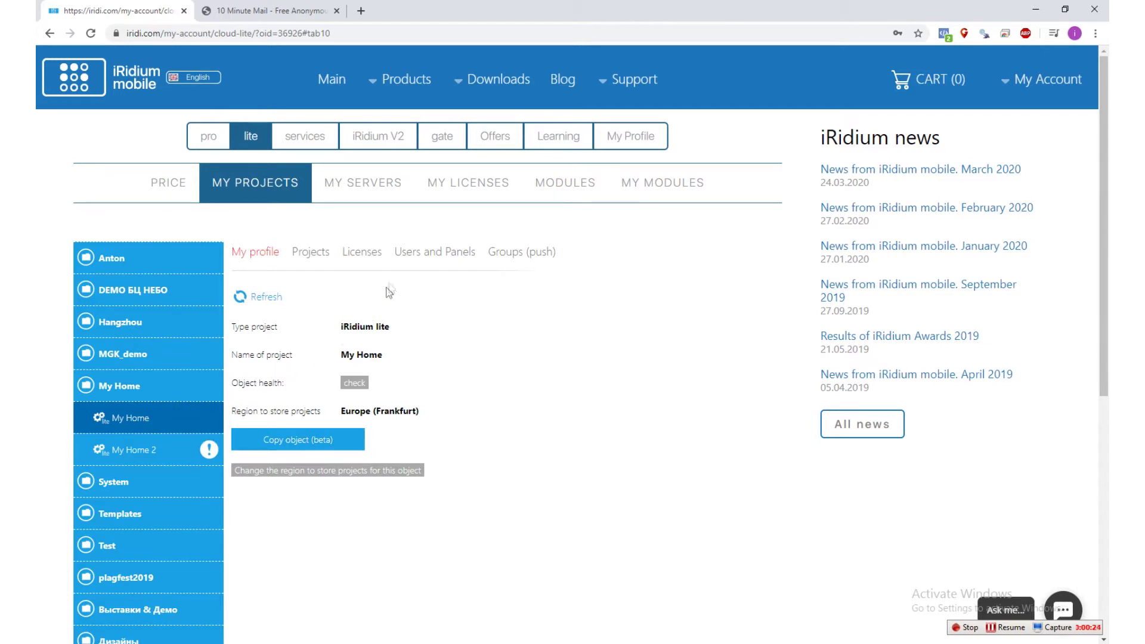
Show My Home's Users and Panels section, which lists no activated panels.
{"action": "left_click", "coordinate": [425, 253]}
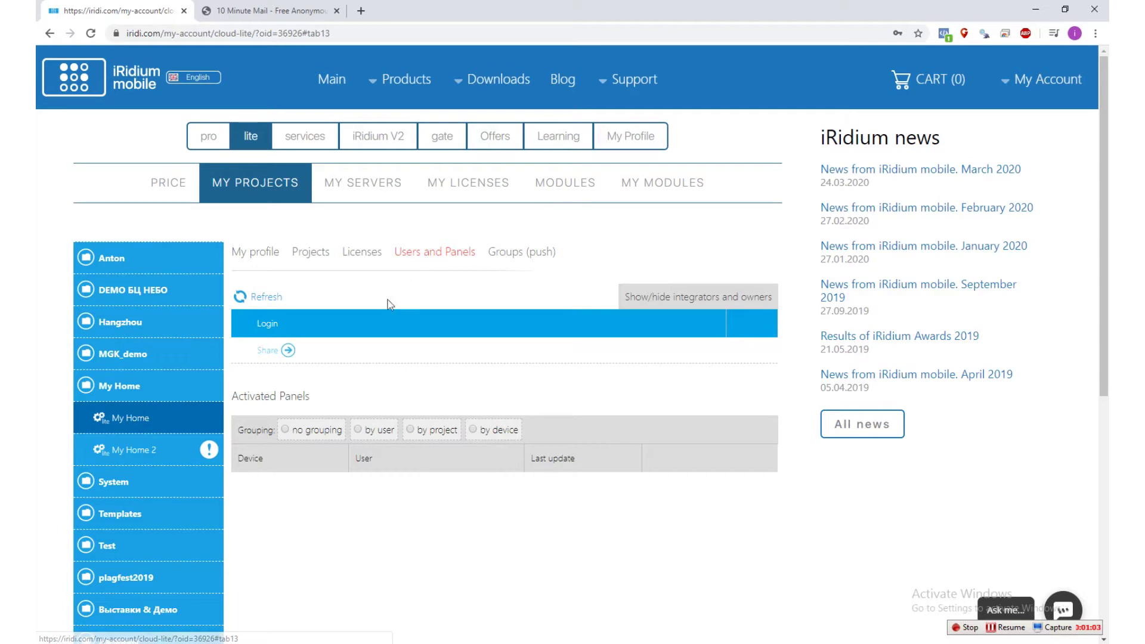
Share My Home with an END USER and paste the invitee's e-mail into Login(email).
{"action": "left_click", "coordinate": [287, 355]}
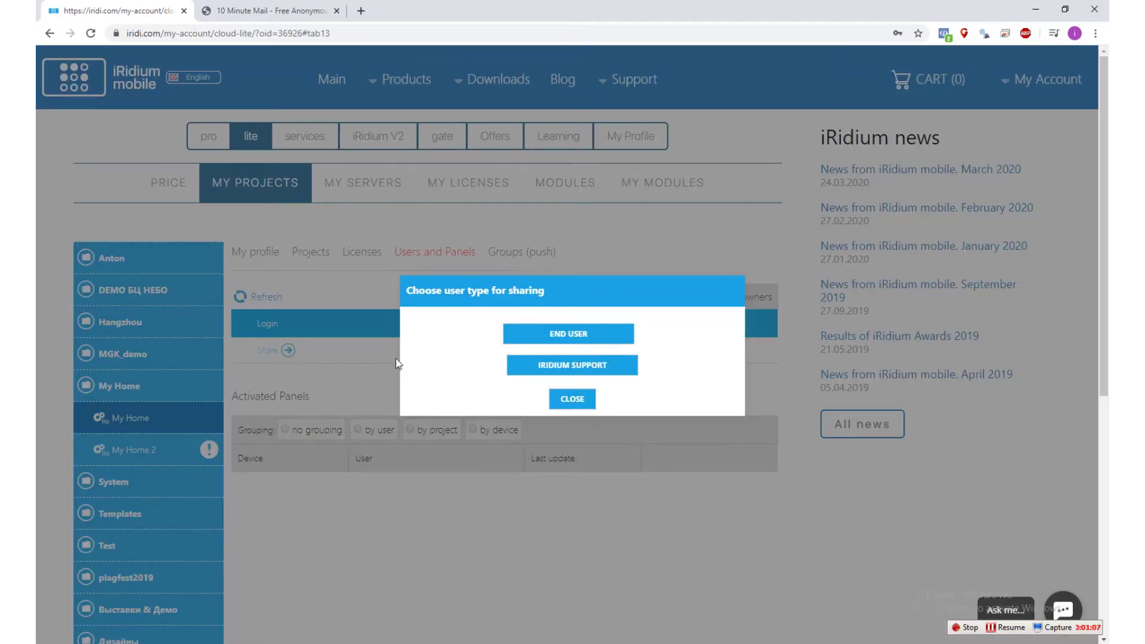
{"action": "left_click", "coordinate": [575, 332]}
{"action": "left_click", "coordinate": [492, 277]}
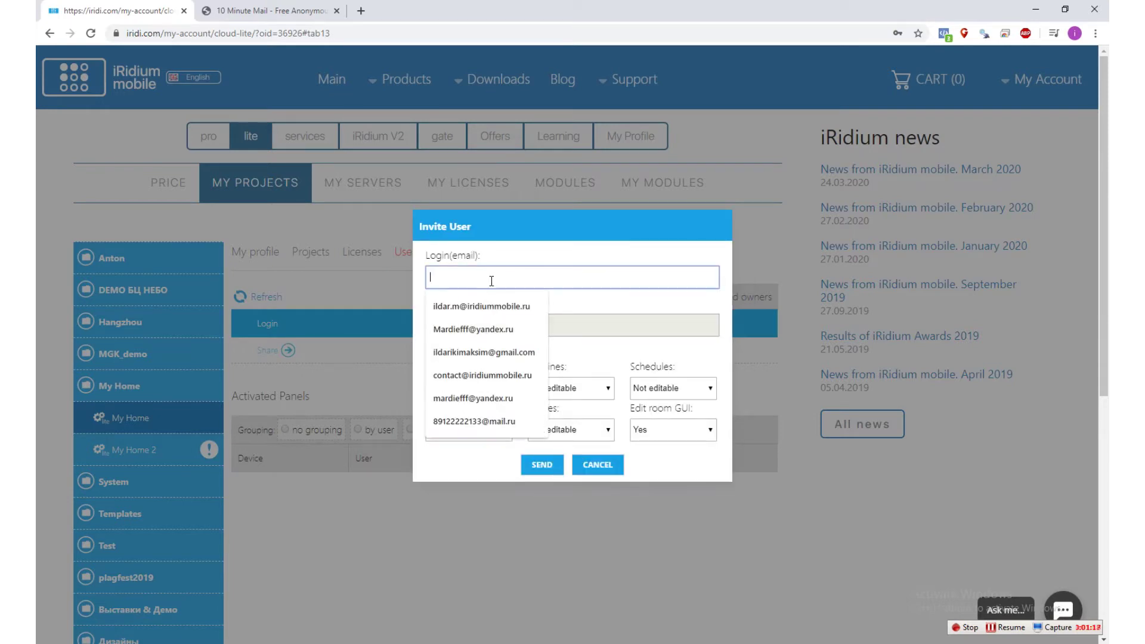
{"action": "key", "text": "ctrl+v"}
{"action": "left_click", "coordinate": [549, 307]}
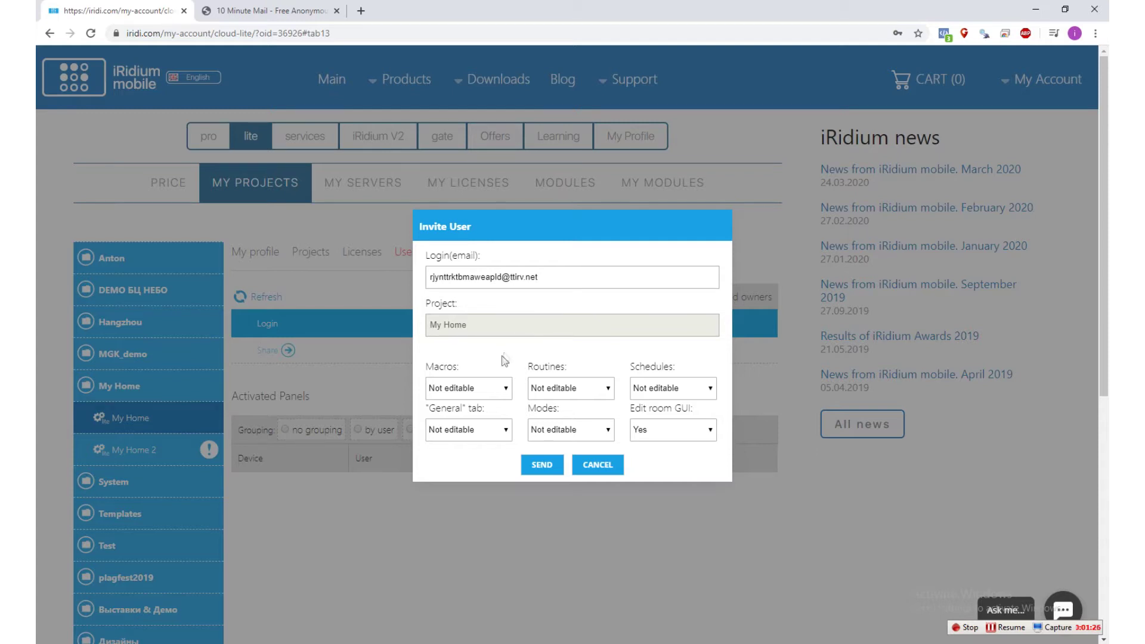
{"action": "left_click", "coordinate": [499, 389]}
Set Macros, Routines, Schedules and Modes access to Editable for the invited user.
{"action": "left_click", "coordinate": [493, 416]}
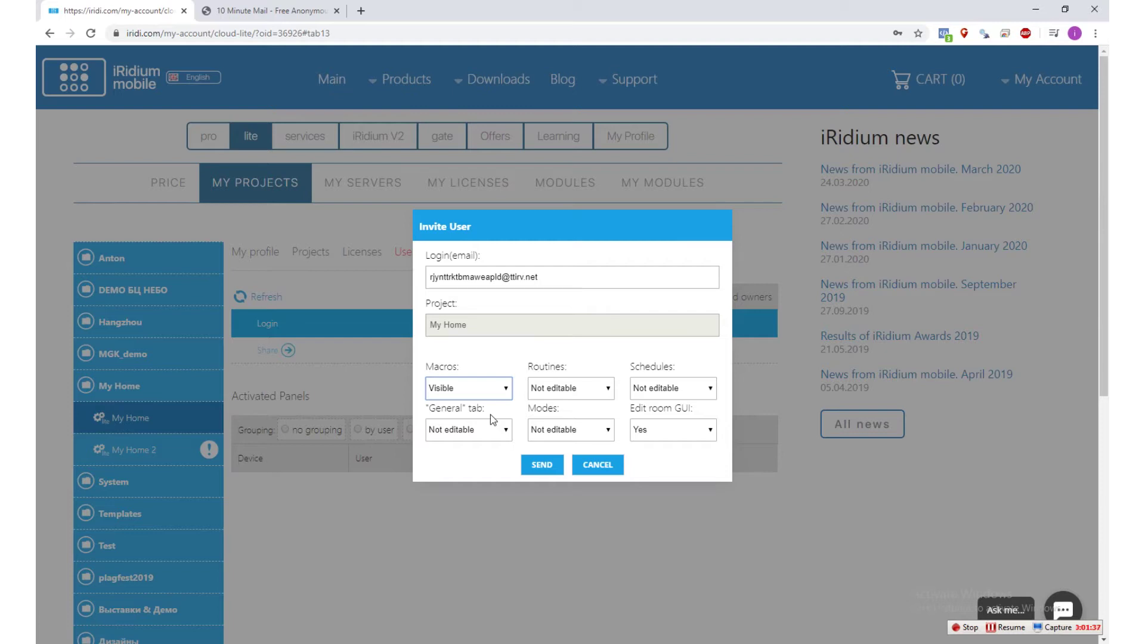
{"action": "left_click", "coordinate": [503, 393]}
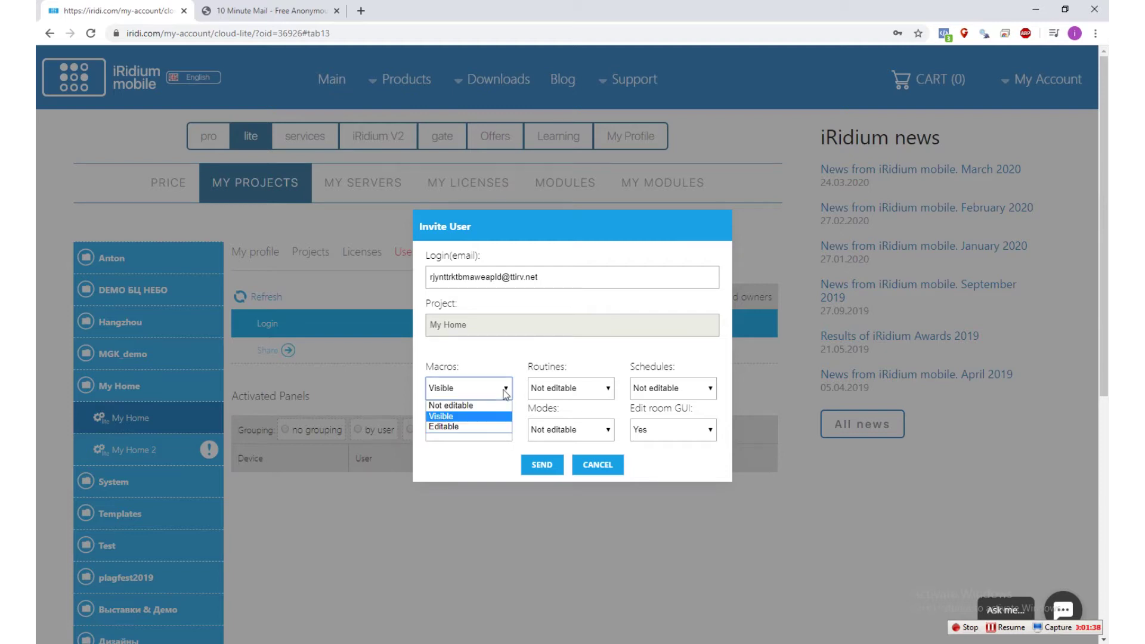
{"action": "left_click", "coordinate": [495, 427]}
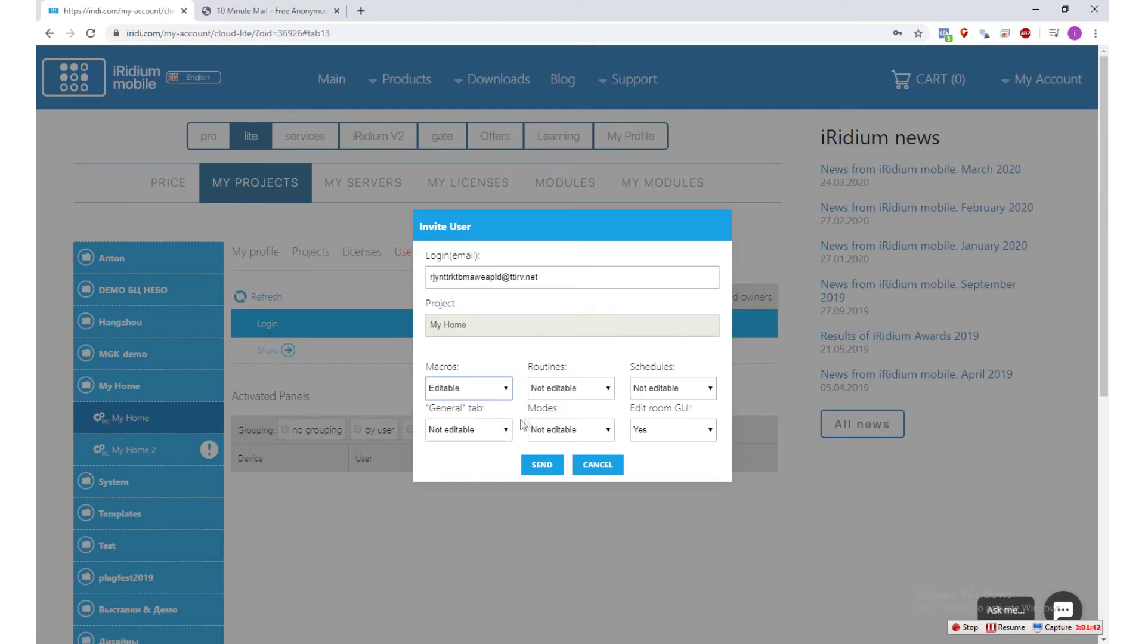
{"action": "left_click", "coordinate": [576, 389]}
{"action": "left_click", "coordinate": [582, 426]}
{"action": "left_click", "coordinate": [679, 389]}
{"action": "left_click", "coordinate": [673, 428]}
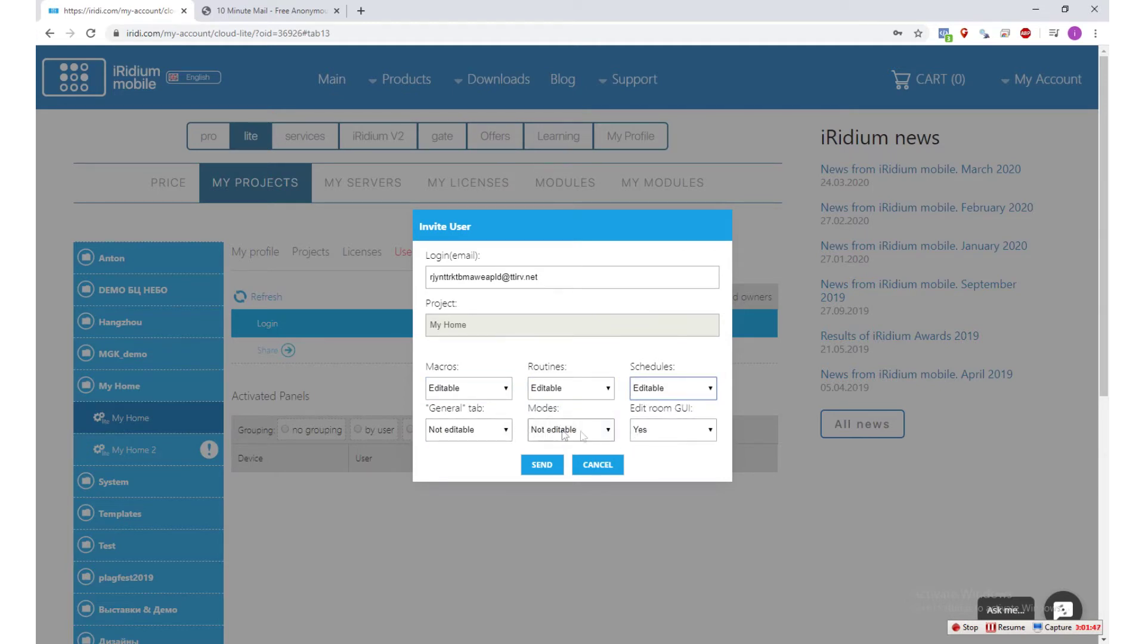
{"action": "left_click", "coordinate": [572, 430]}
{"action": "left_click", "coordinate": [560, 469]}
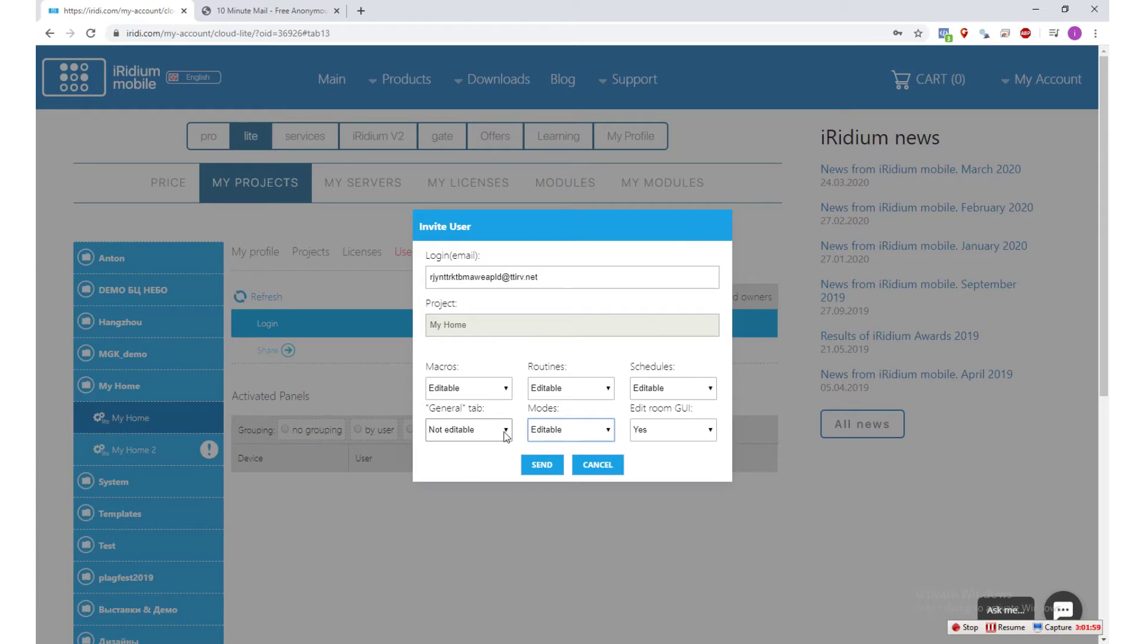
Leave the General tab access set to Not editable.
{"action": "left_click", "coordinate": [504, 435]}
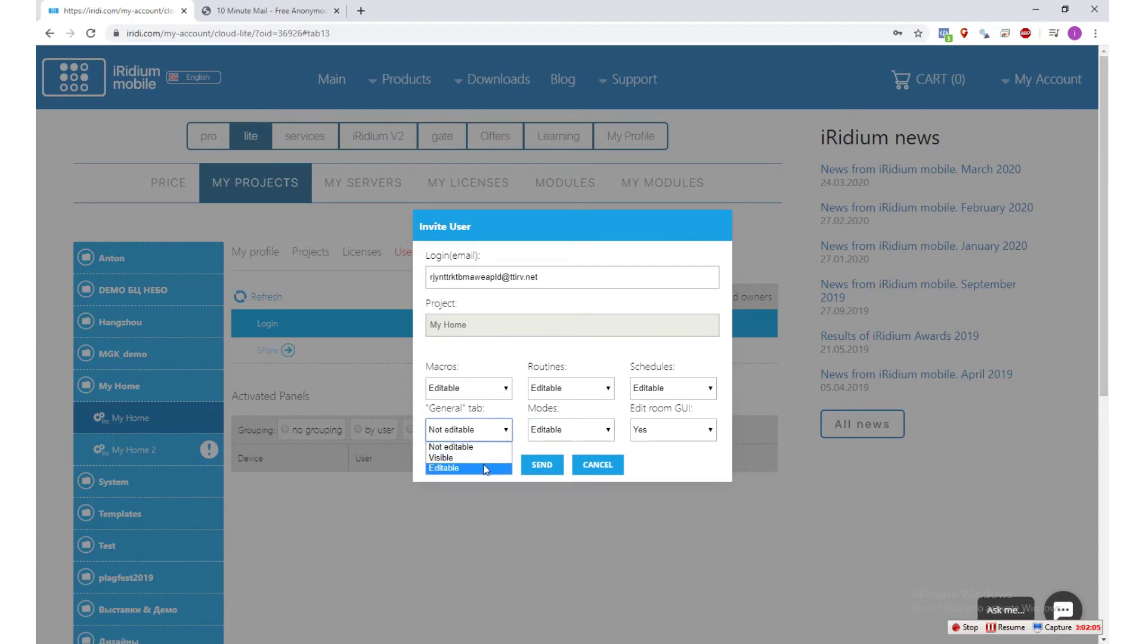
{"action": "left_click", "coordinate": [481, 450]}
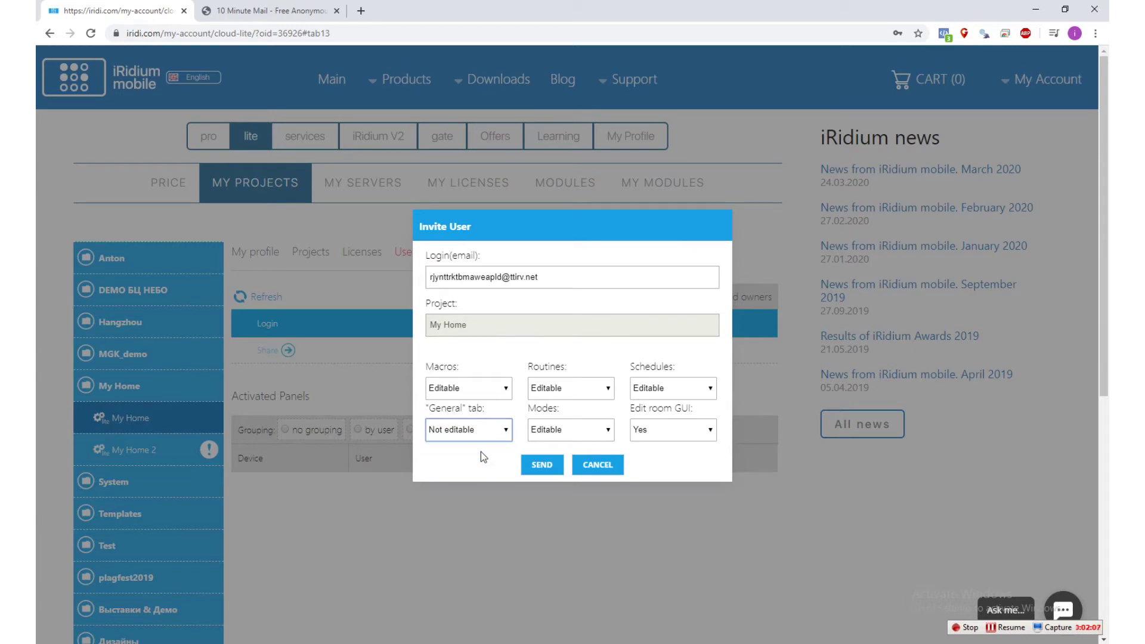
{"action": "left_click", "coordinate": [489, 431]}
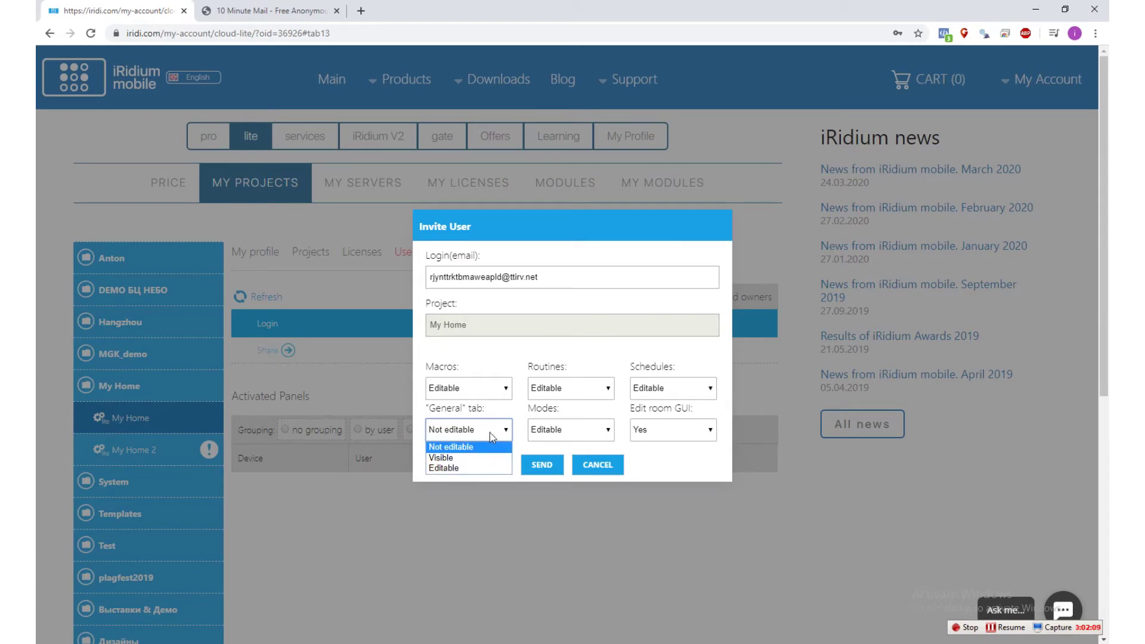
{"action": "left_click", "coordinate": [519, 442]}
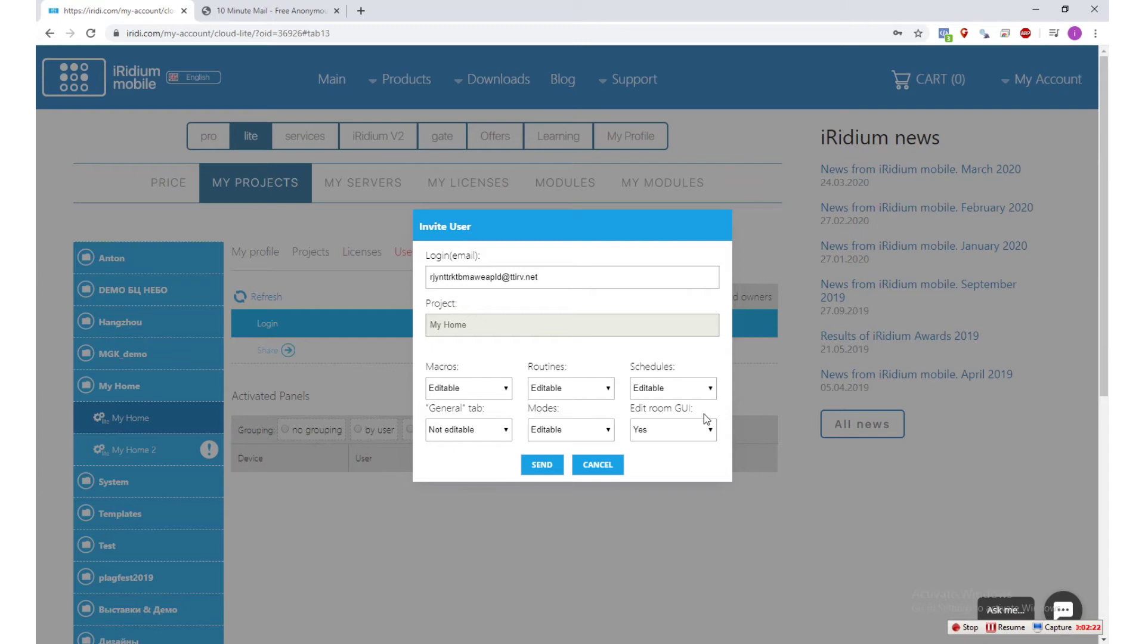
Send the invite, open CREATE AN ACCOUNT after the user isn't found, then cancel registration.
{"action": "left_click", "coordinate": [554, 465]}
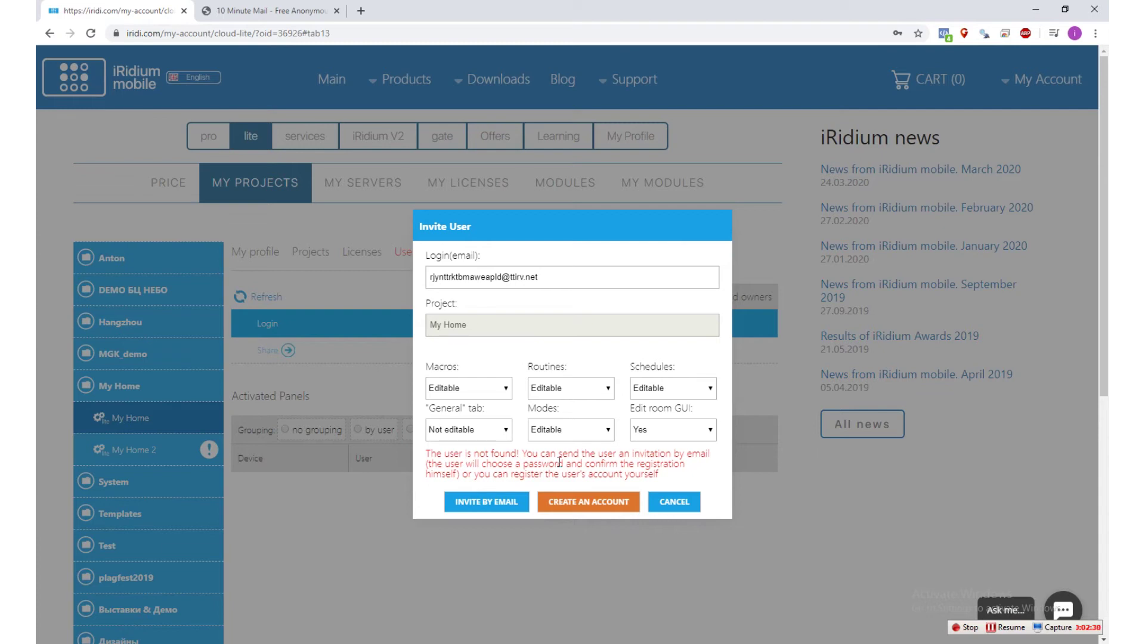
{"action": "left_click", "coordinate": [566, 501]}
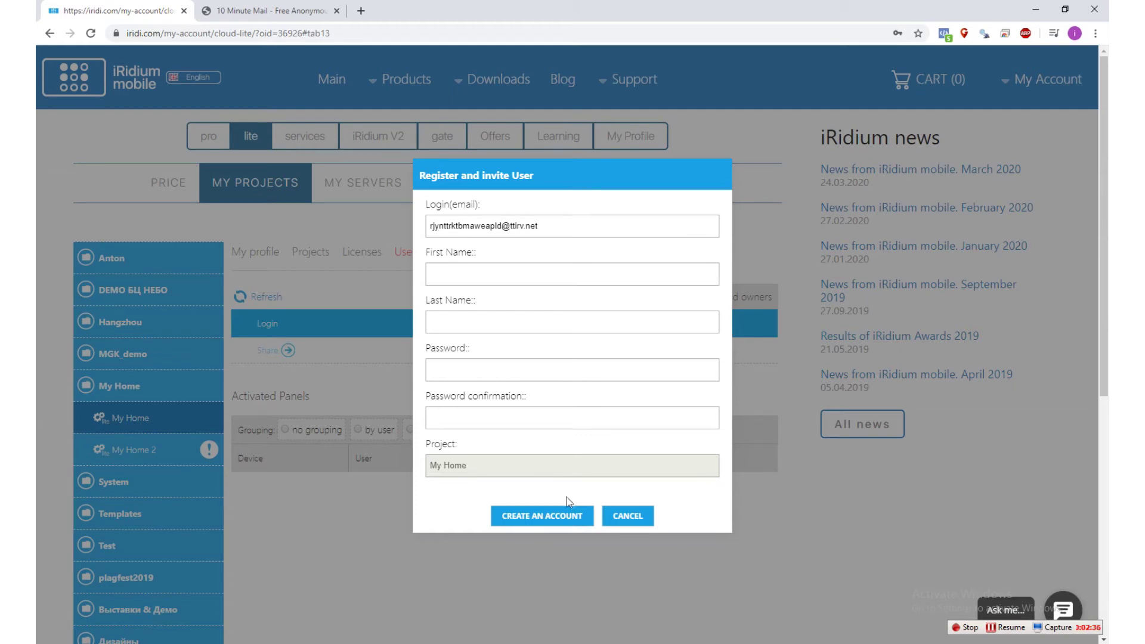
{"action": "left_click", "coordinate": [616, 520]}
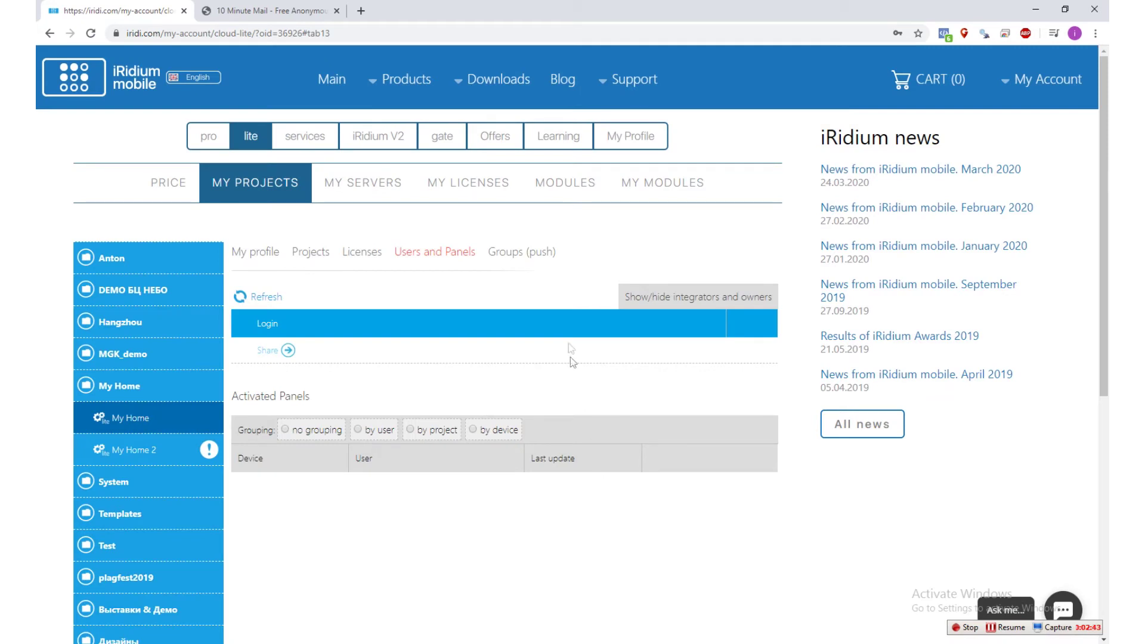
Add a user to My Home's i3 lite Users list by entering the invitee's e-mail.
{"action": "left_click", "coordinate": [1069, 88]}
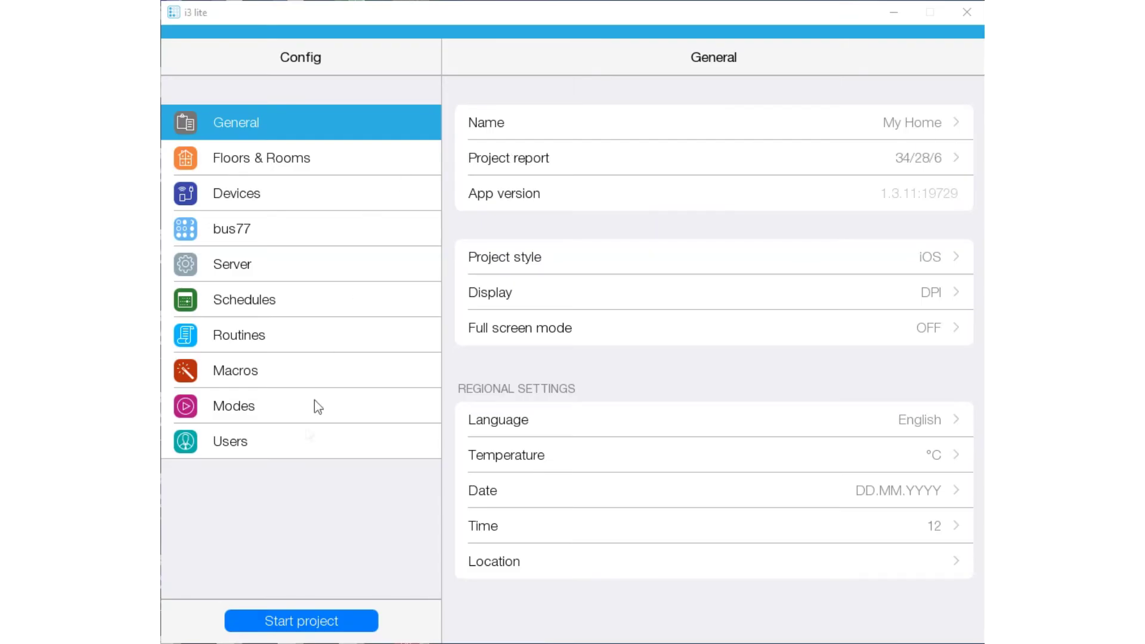
{"action": "left_click", "coordinate": [303, 433]}
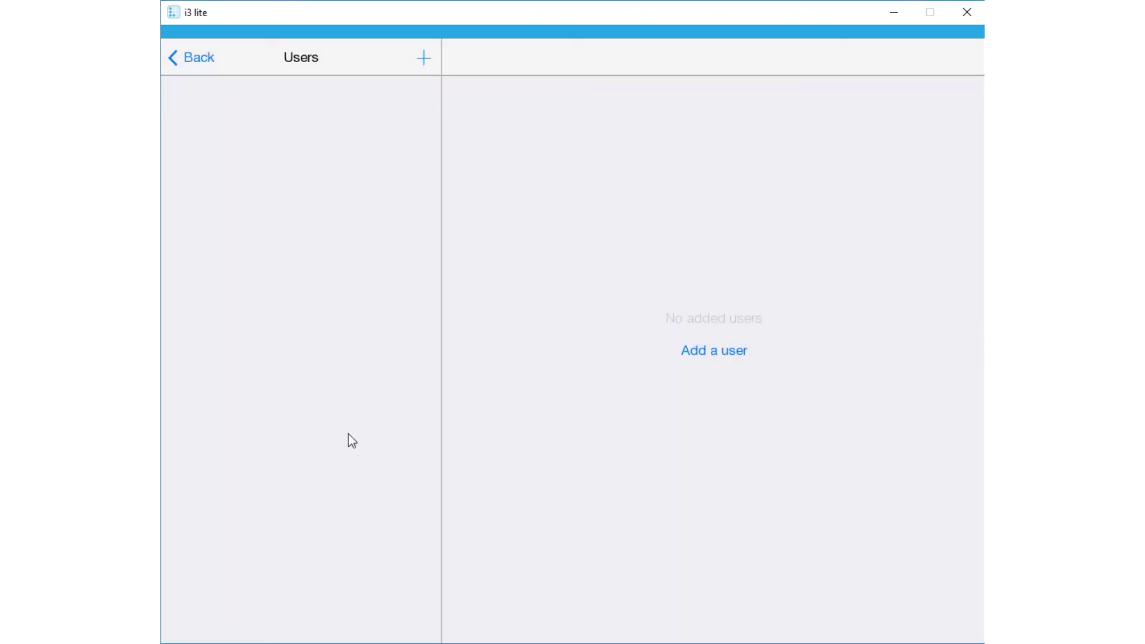
{"action": "left_click", "coordinate": [710, 351]}
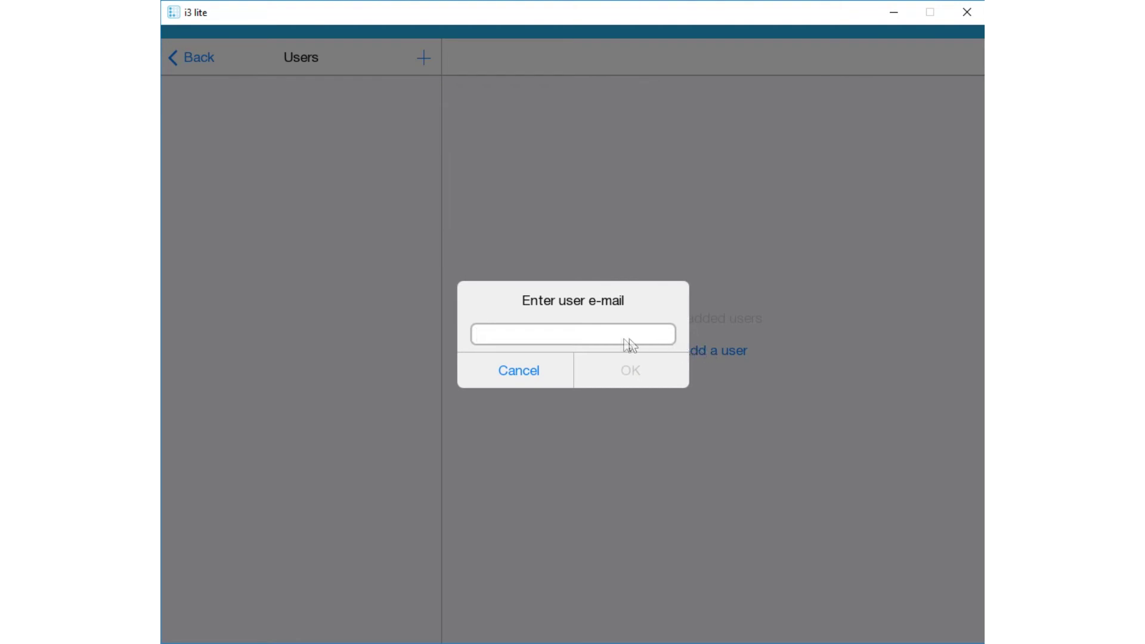
{"action": "left_click", "coordinate": [632, 377]}
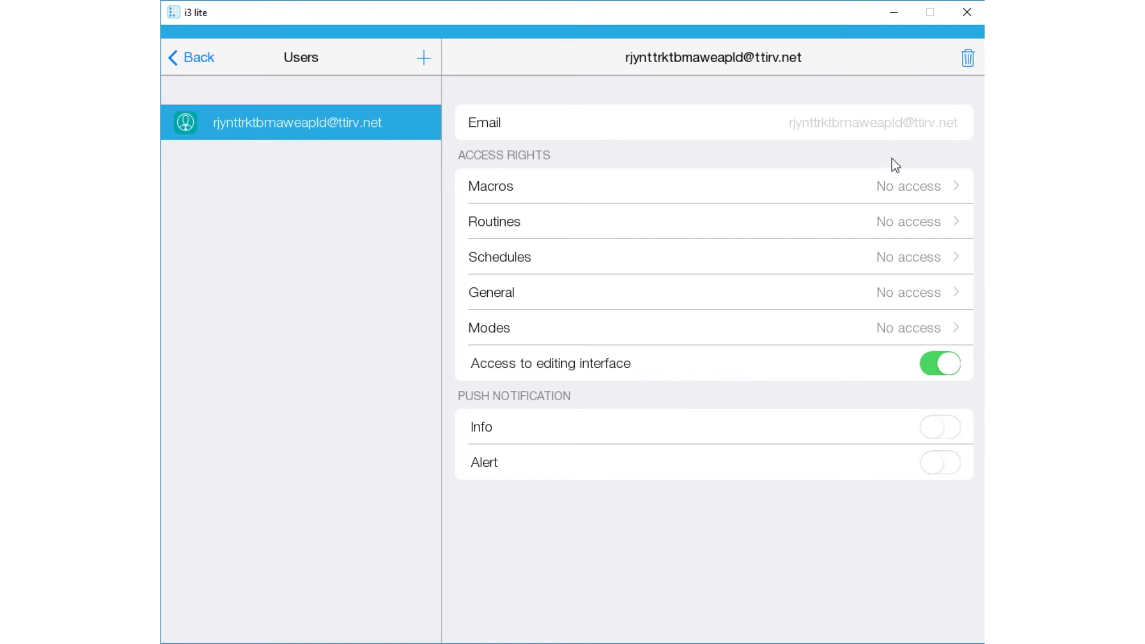
Give the user Edit rights on Macros, Routines, Schedules, General and Modes, and turn Alert on.
{"action": "left_click", "coordinate": [903, 190]}
{"action": "left_click", "coordinate": [670, 367]}
{"action": "left_click", "coordinate": [897, 220]}
{"action": "left_click", "coordinate": [684, 375]}
{"action": "left_click", "coordinate": [874, 262]}
{"action": "left_click", "coordinate": [683, 381]}
{"action": "left_click", "coordinate": [875, 287]}
{"action": "left_click", "coordinate": [669, 381]}
{"action": "left_click", "coordinate": [925, 328]}
{"action": "left_click", "coordinate": [631, 370]}
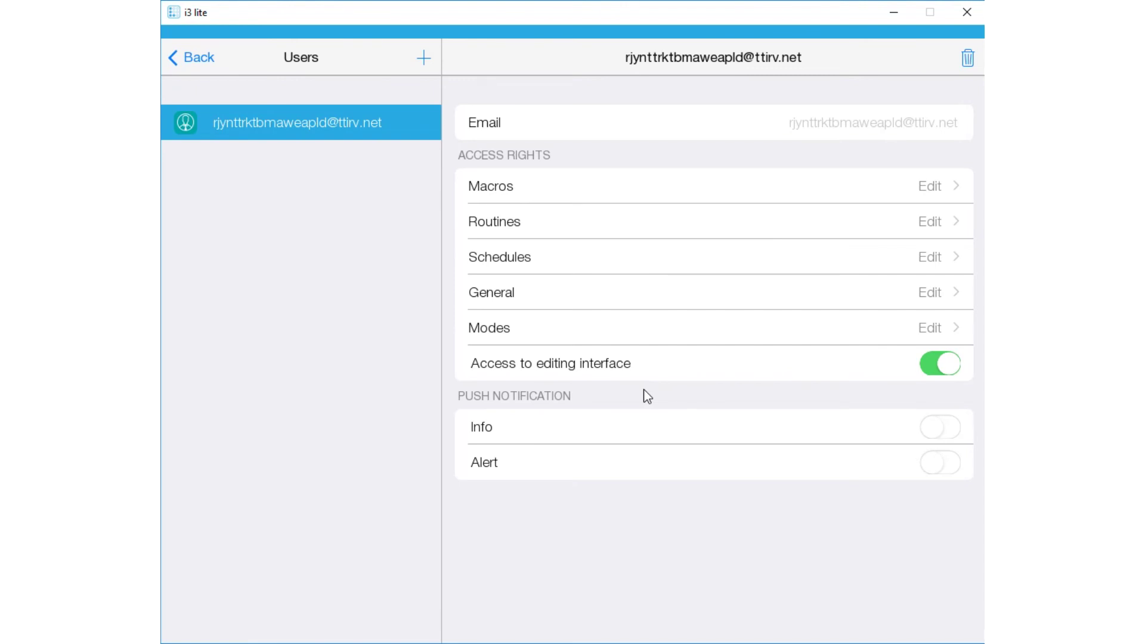
{"action": "left_click", "coordinate": [944, 469]}
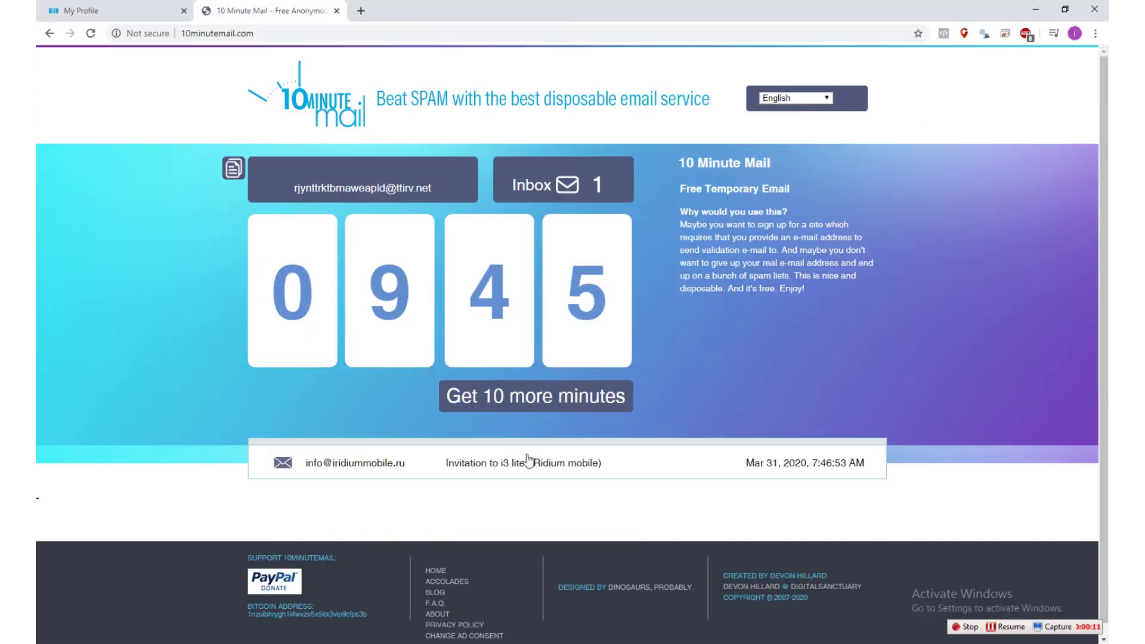
Open the 'Invitation to i3 lite' e-mail and confirm registration in i3 lite.
{"action": "left_click", "coordinate": [527, 467]}
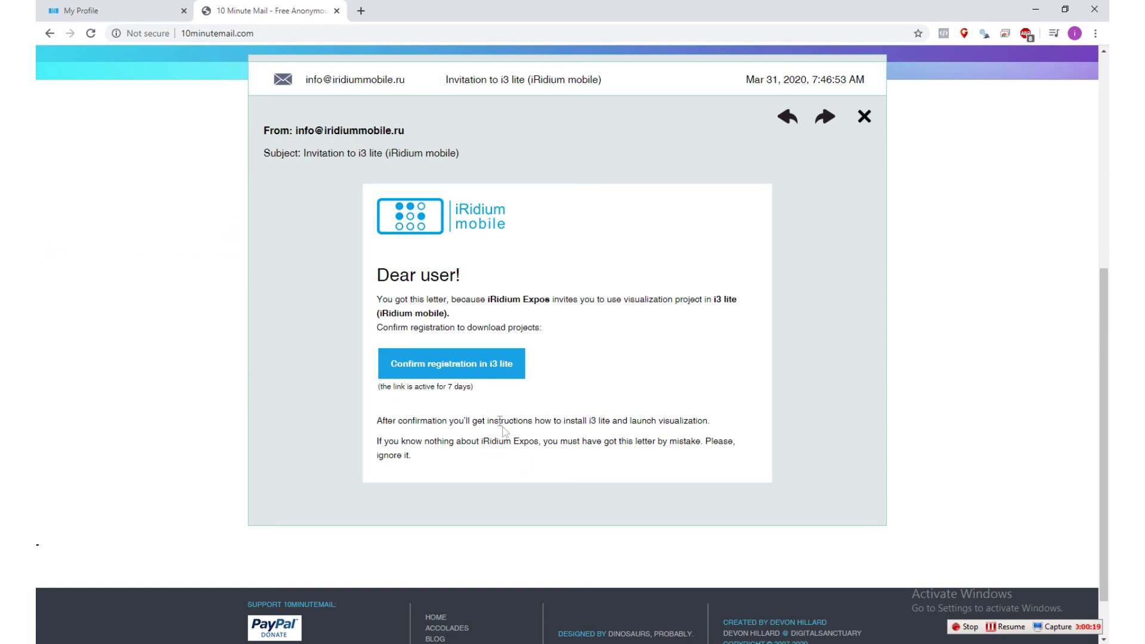
{"action": "left_click", "coordinate": [461, 366]}
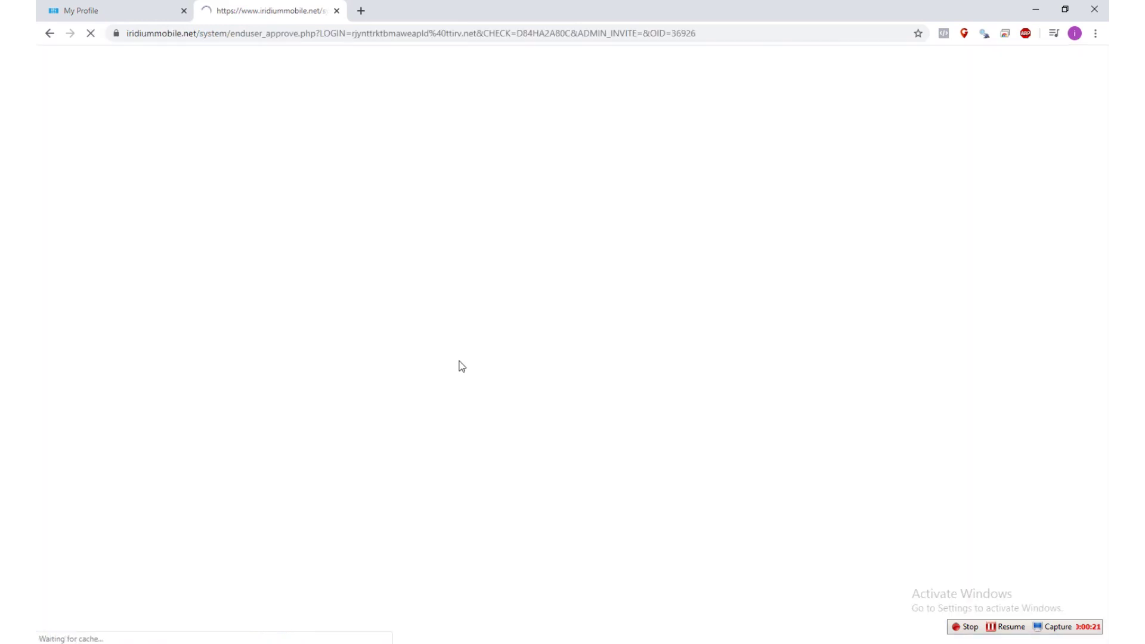